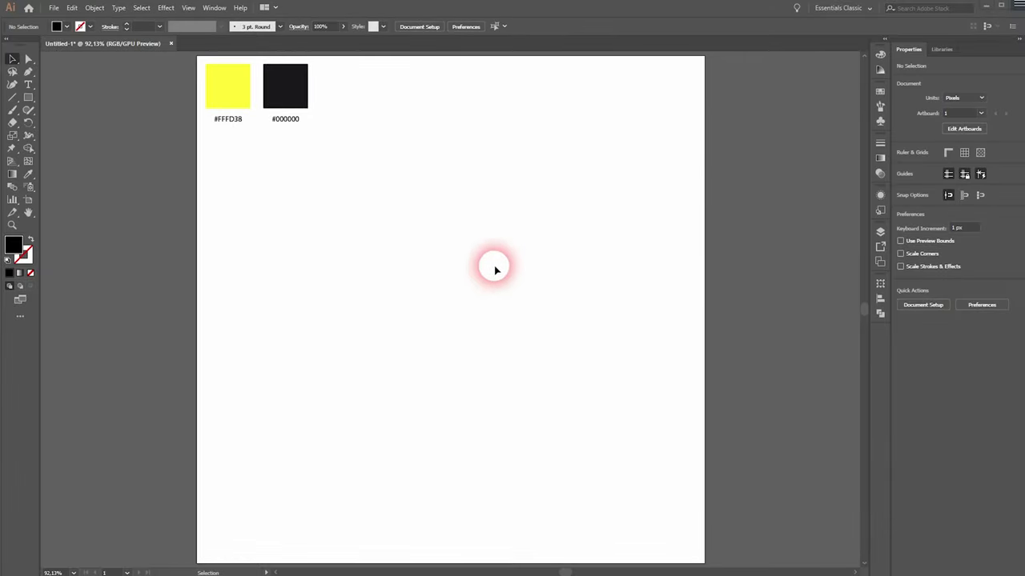
Draw a red circle about 115 px wide with the Ellipse tool and center it on the artboard
click(29, 98)
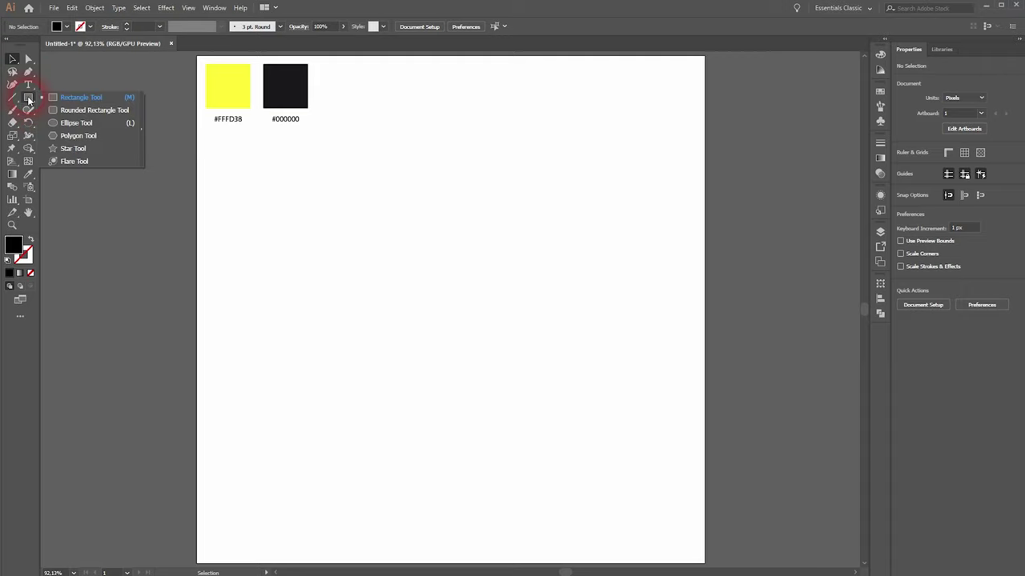
click(80, 124)
click(70, 28)
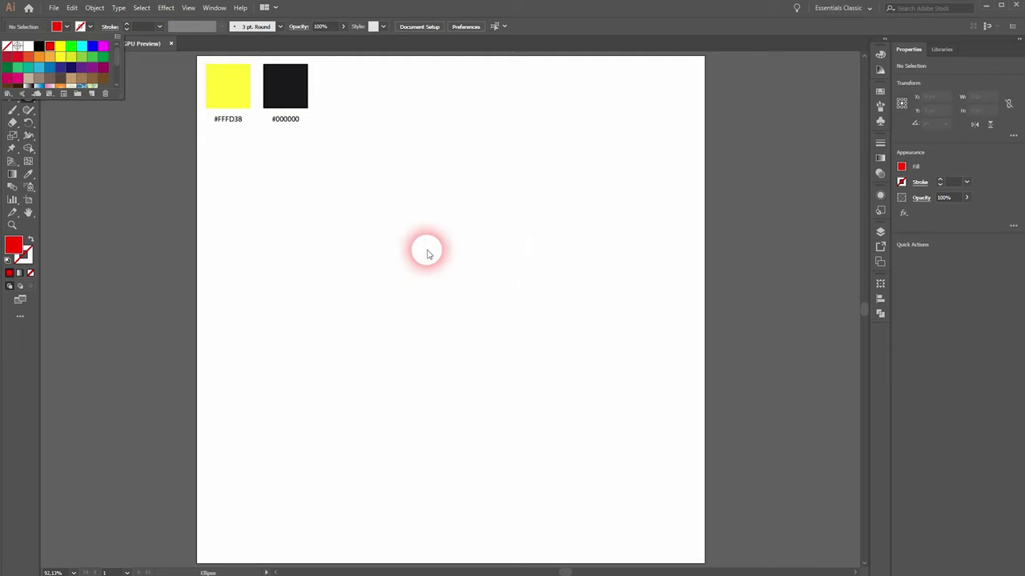
click(419, 246)
drag(406, 250, 480, 322)
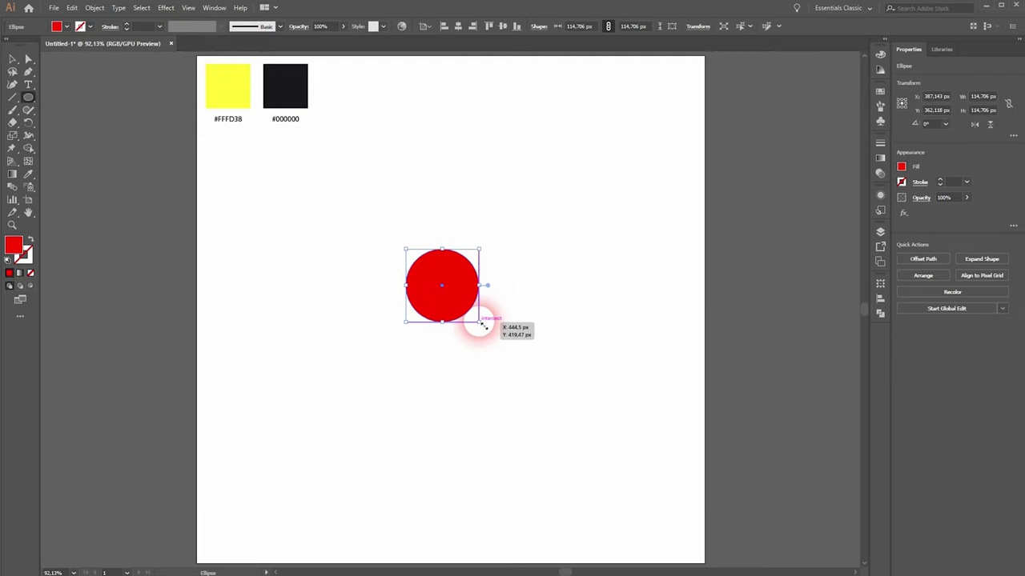
click(457, 26)
click(502, 25)
Place a copy behind the centered circle, about 88 px wide, and sample the yellow #FFFD38 swatch as its fill
drag(519, 265, 478, 278)
key(i)
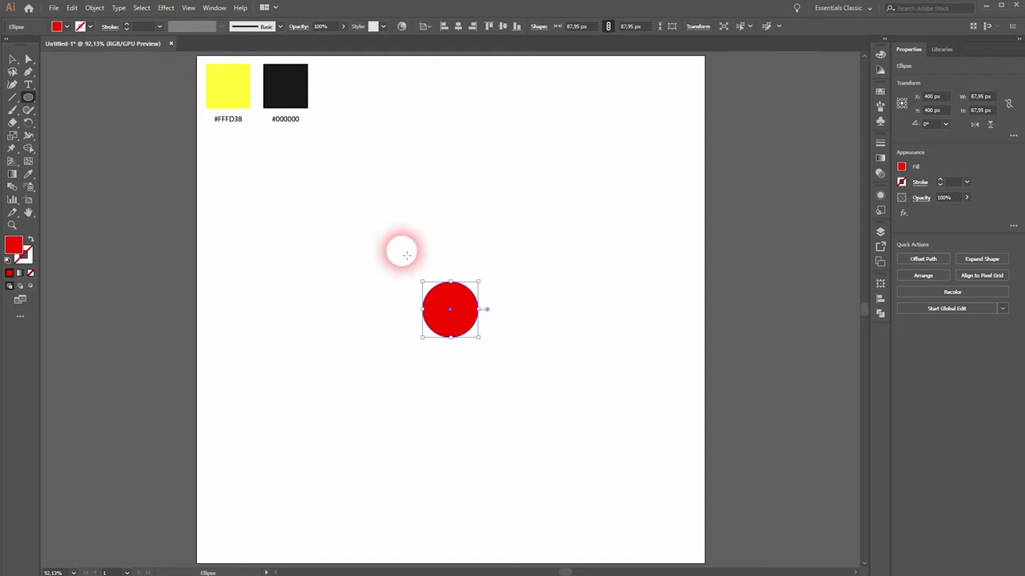
click(220, 76)
click(12, 58)
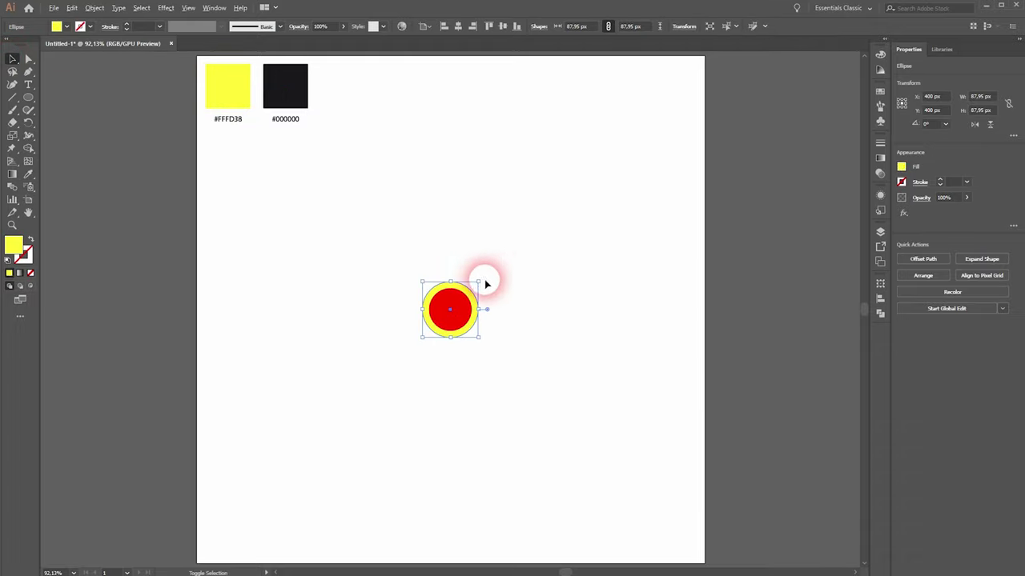
Create an enlarged copy of the yellow circle about 325 px wide, fill it red and send it to the back
drag(479, 282, 634, 210)
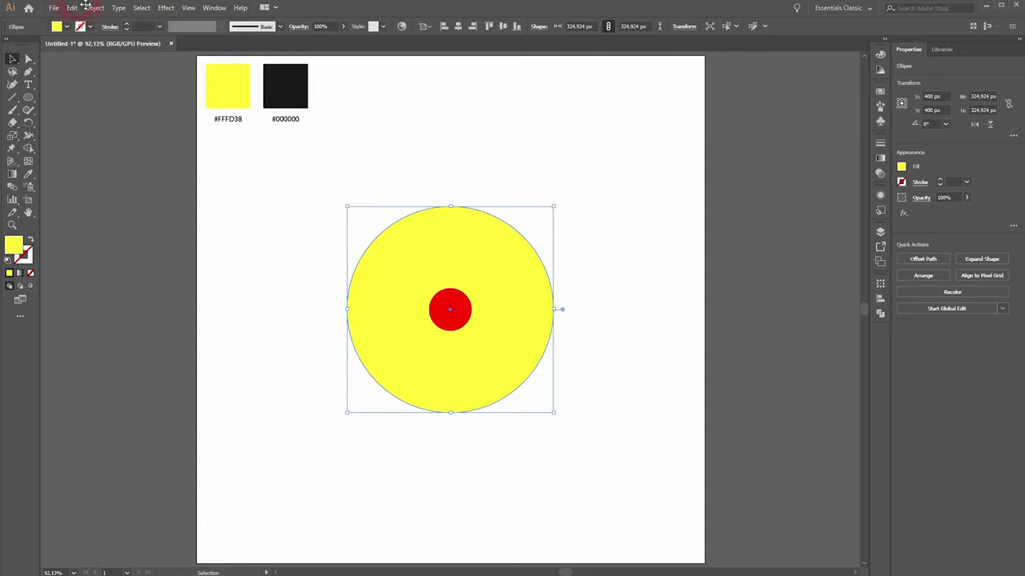
click(68, 27)
click(53, 48)
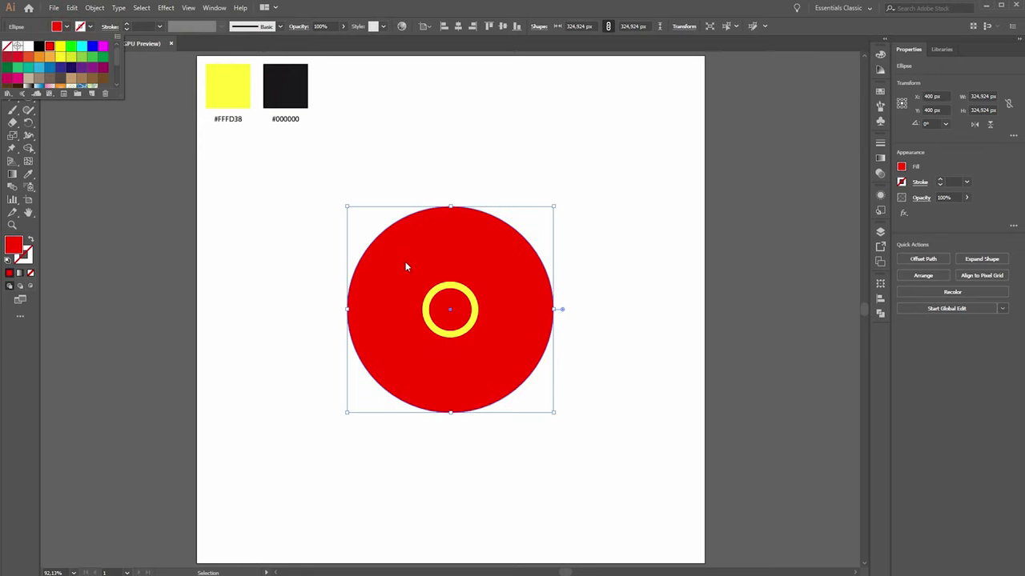
right_click(458, 260)
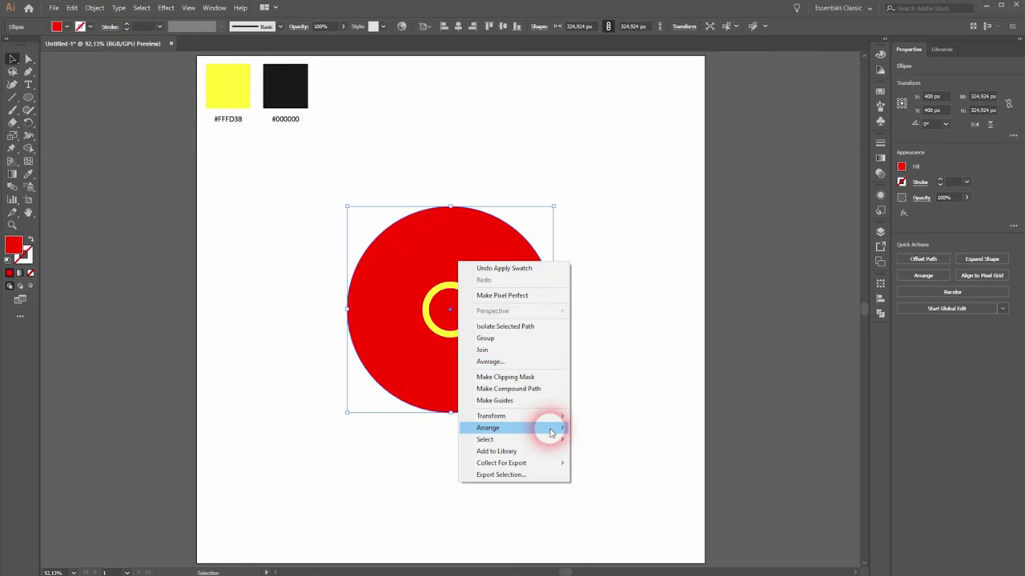
mouse_move(550, 433)
click(606, 462)
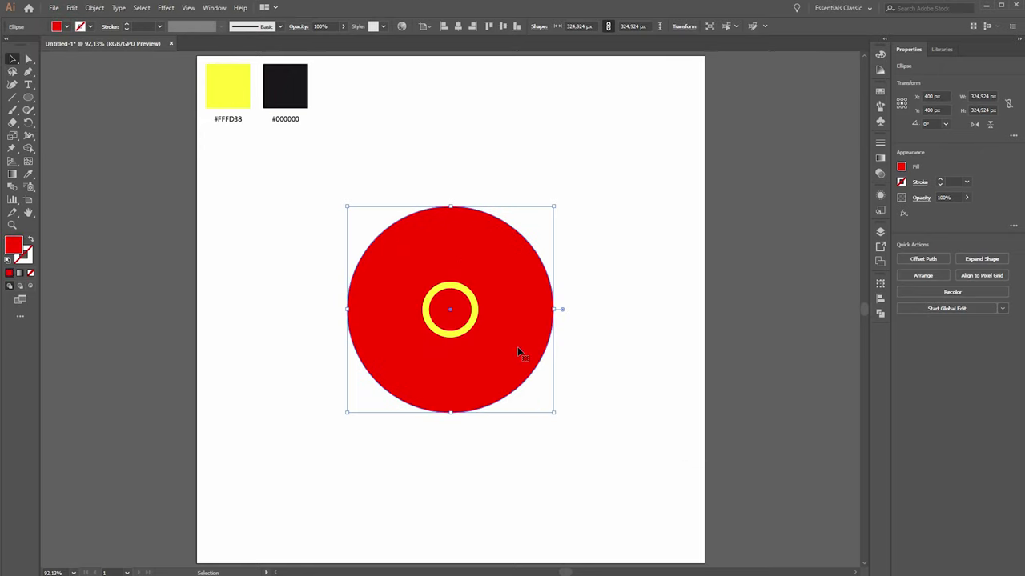
Add a copy of the large red circle behind it, about 347 px wide, filled with the sampled #000000 swatch
key(a)
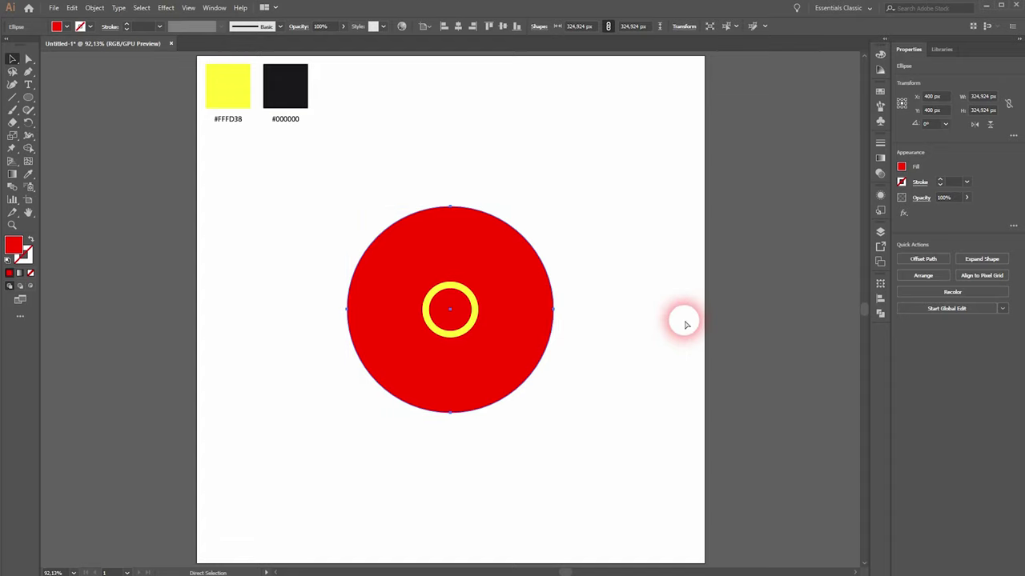
key(v)
drag(550, 205, 570, 203)
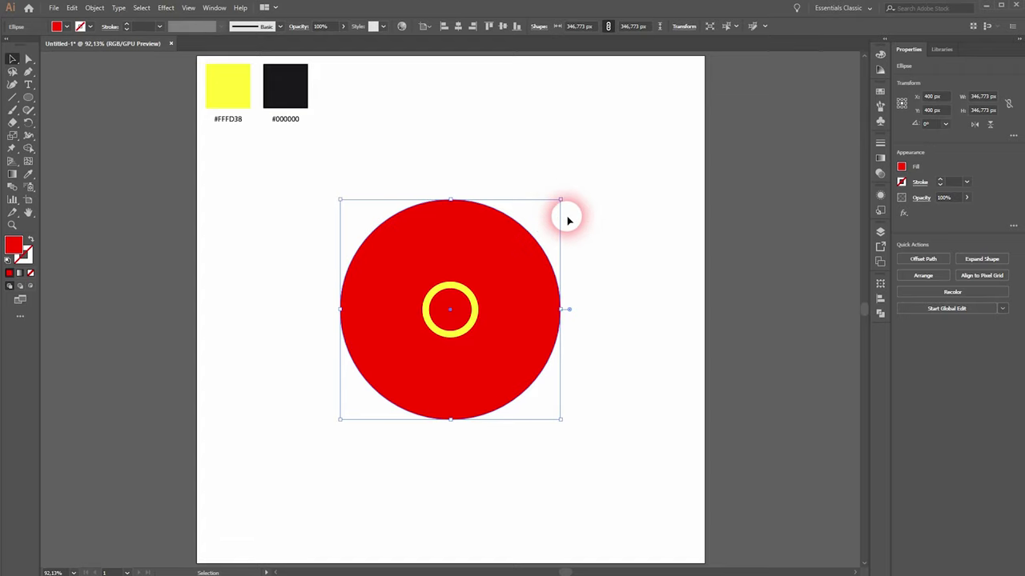
key(i)
click(299, 101)
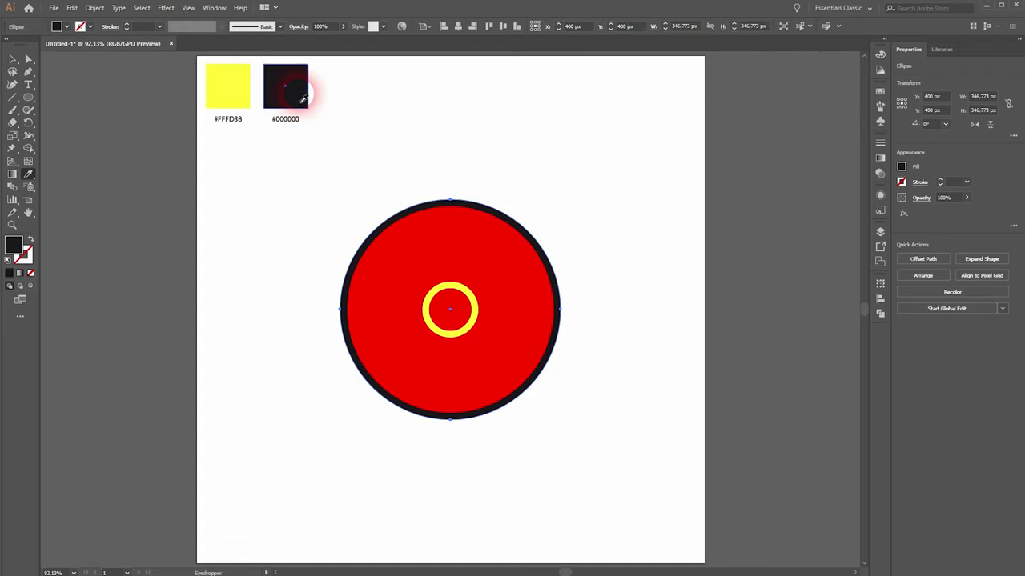
click(13, 59)
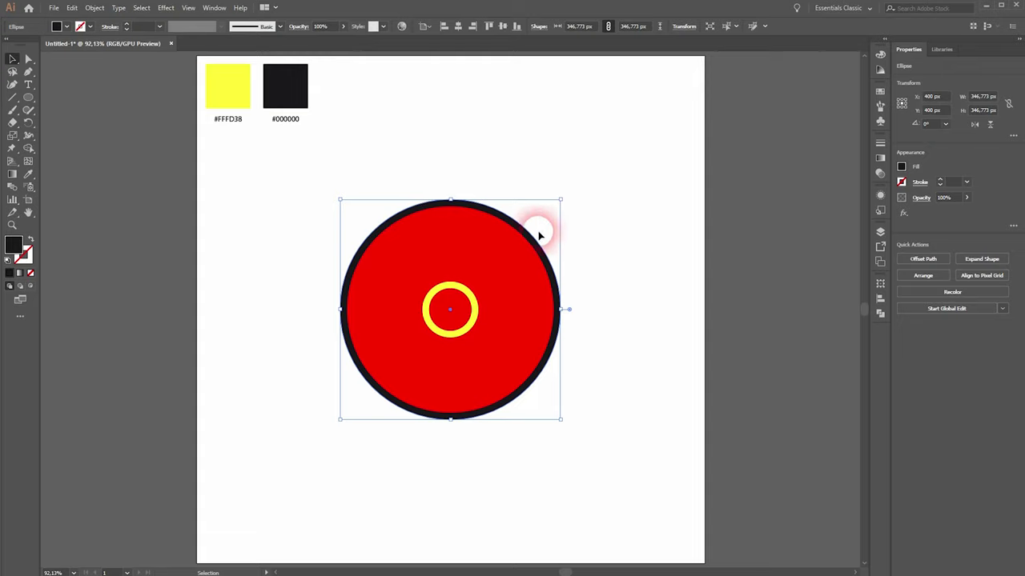
Add a copy behind the black circle, about 367 px wide, with the red sampled from the inner disc as its fill
key(a)
key(v)
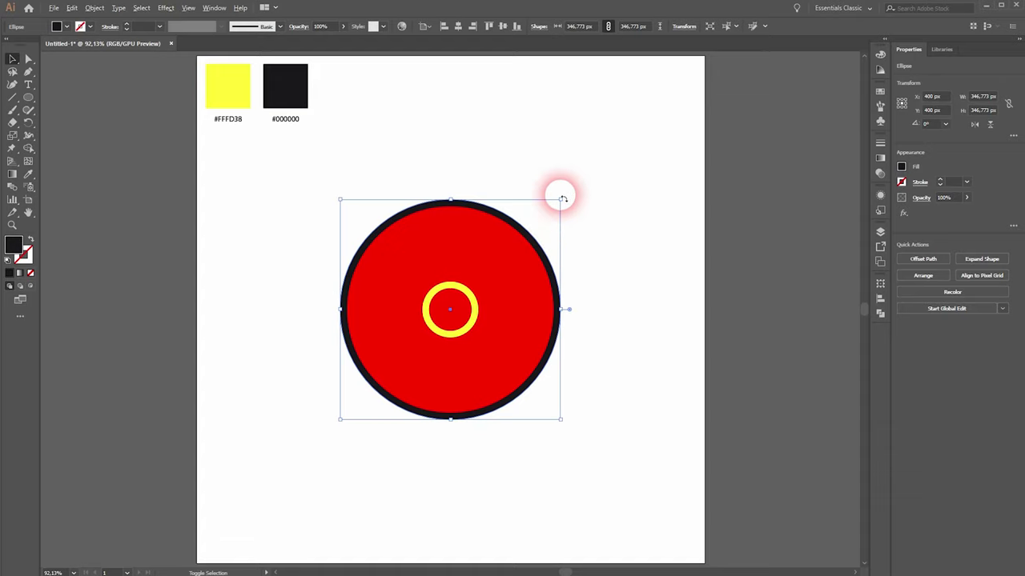
drag(563, 200, 573, 195)
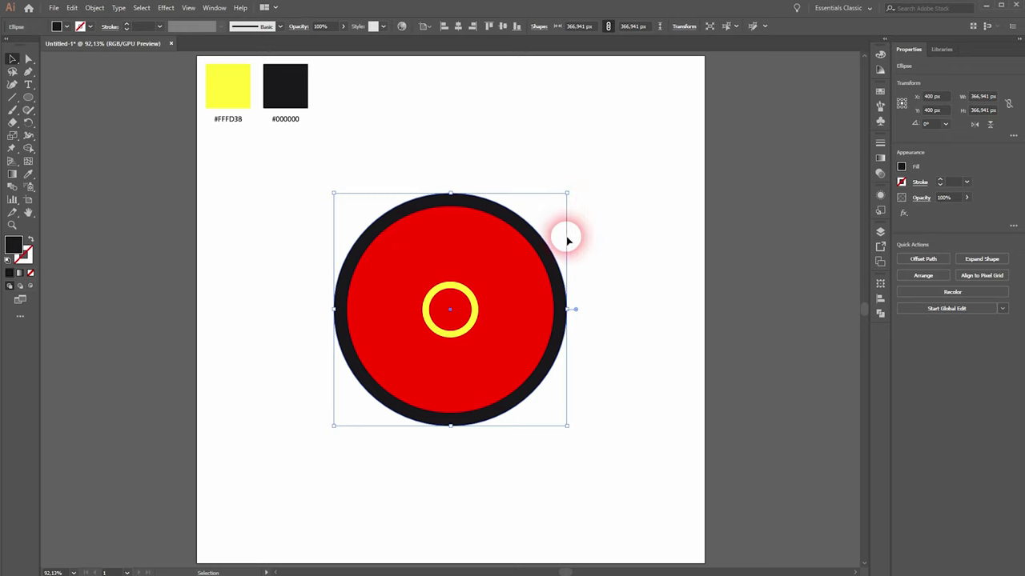
key(i)
click(491, 353)
key(v)
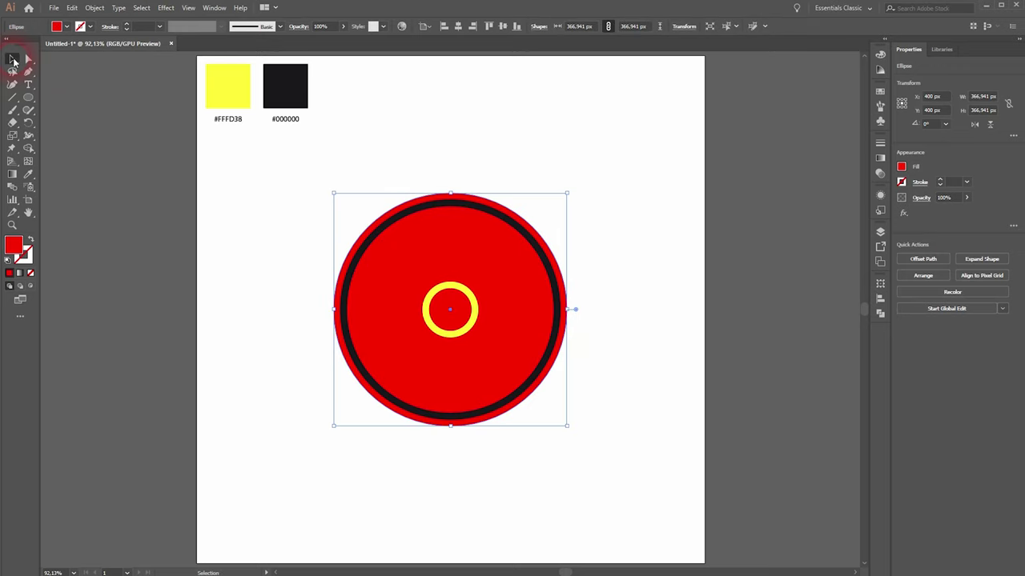
drag(258, 485, 578, 245)
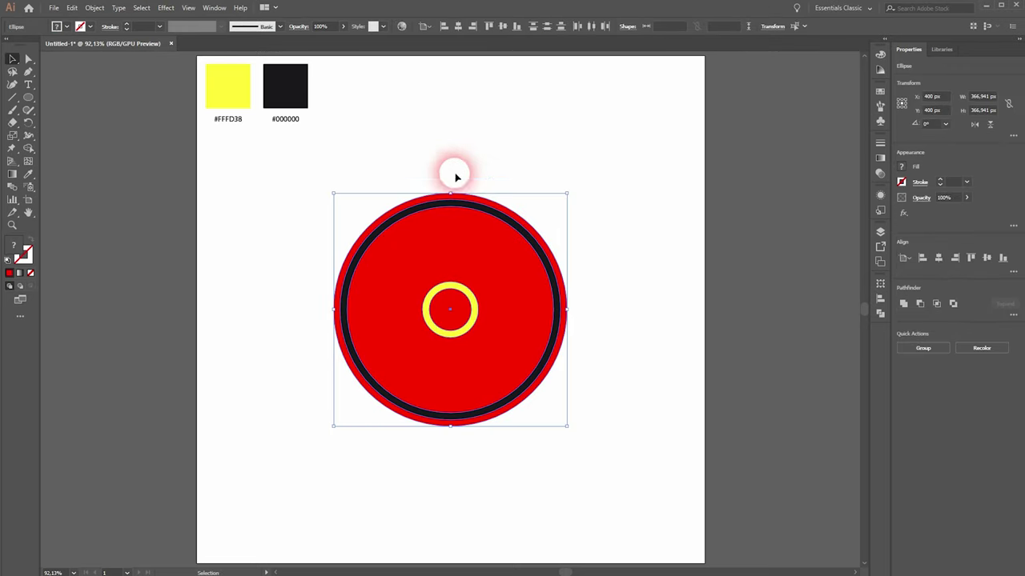
click(693, 365)
Draw a horizontal line about 492 px long through the shared center of the circles with the Line Segment tool
drag(13, 98, 67, 96)
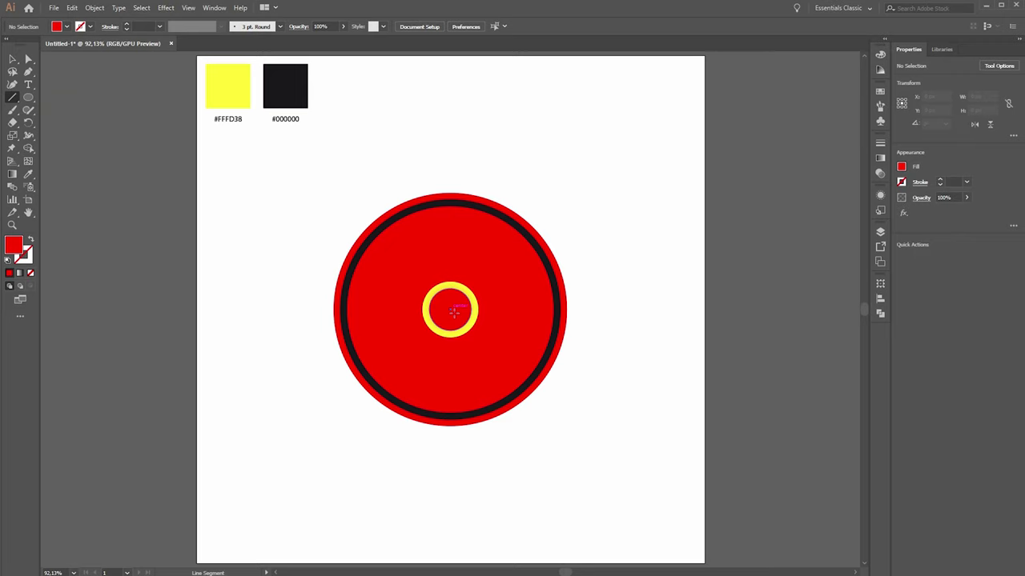
drag(454, 311, 603, 347)
key(alt)
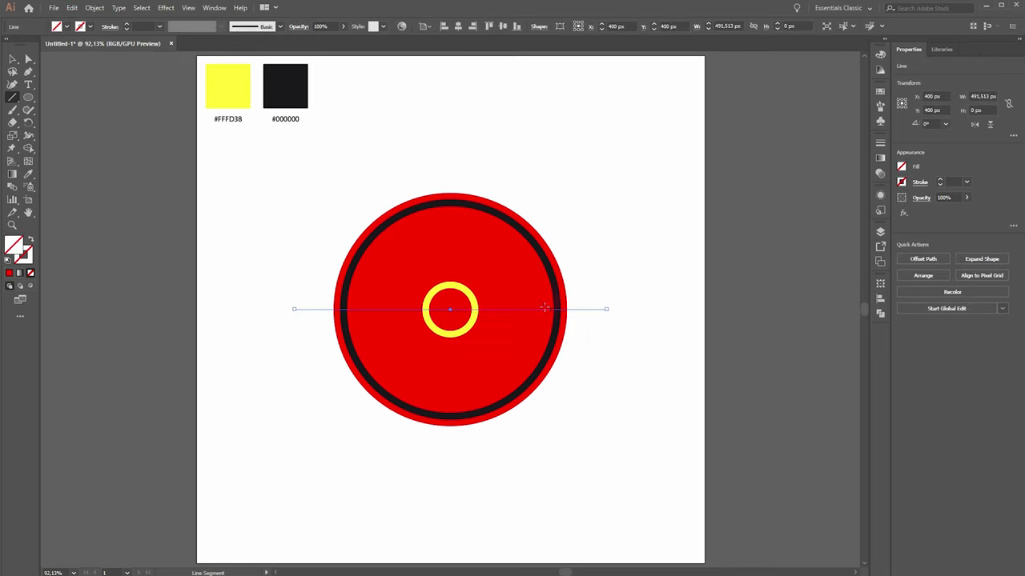
double_click(15, 60)
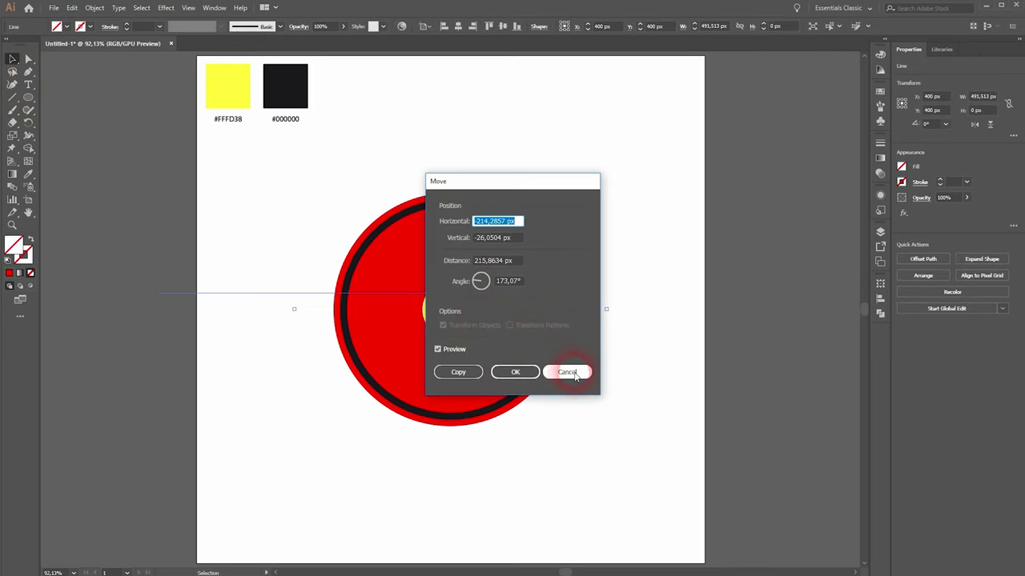
click(574, 375)
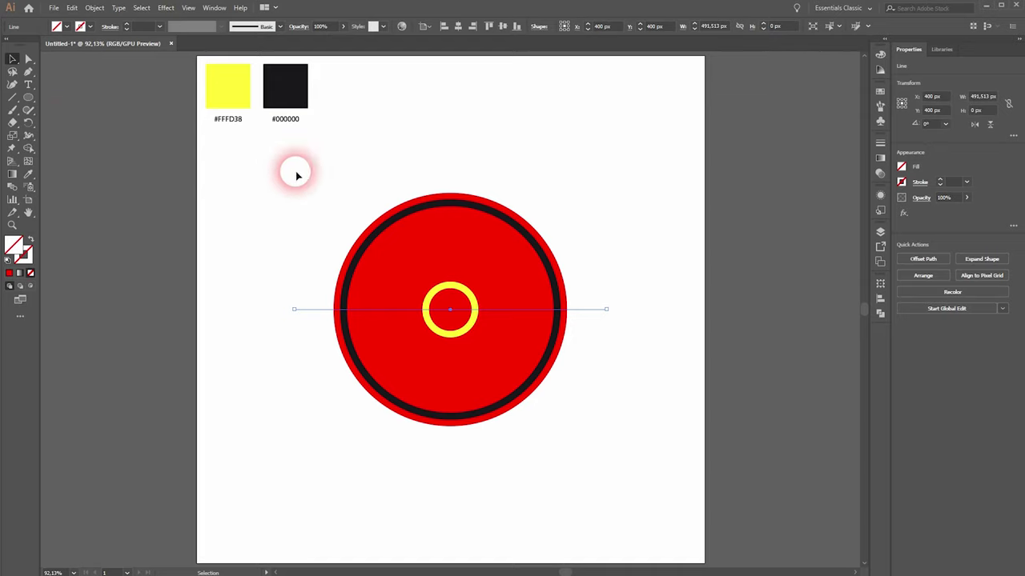
Rotate a copy of the line by 360/6 (60°) around the circles' center and repeat the rotated copy once
click(34, 125)
click(84, 125)
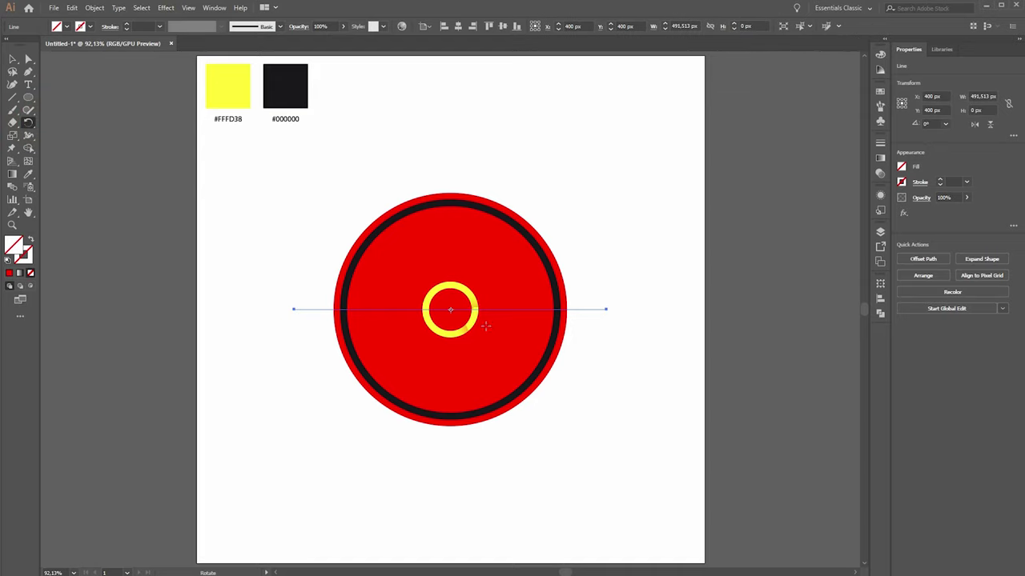
alt+click(452, 310)
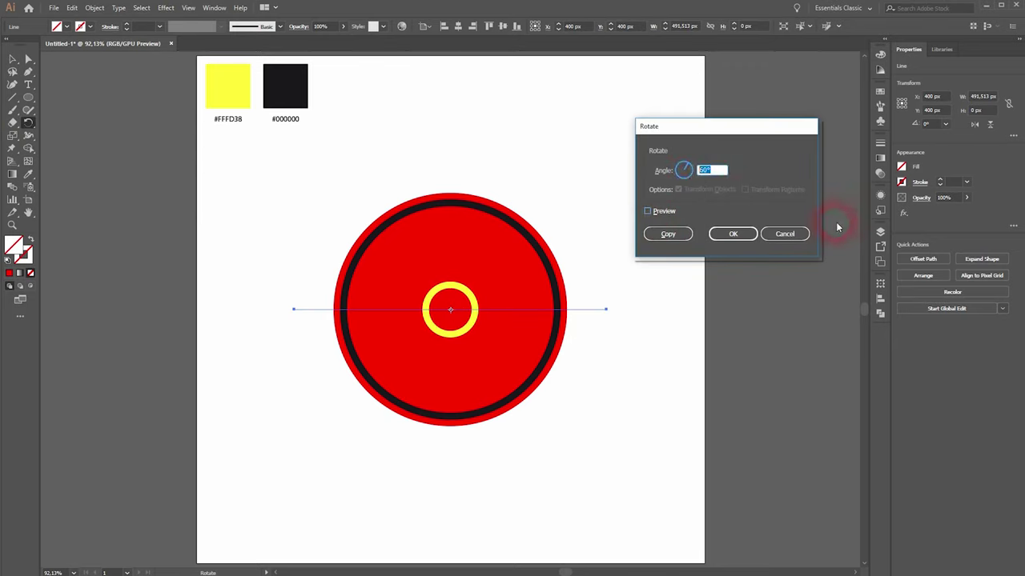
text(360/)
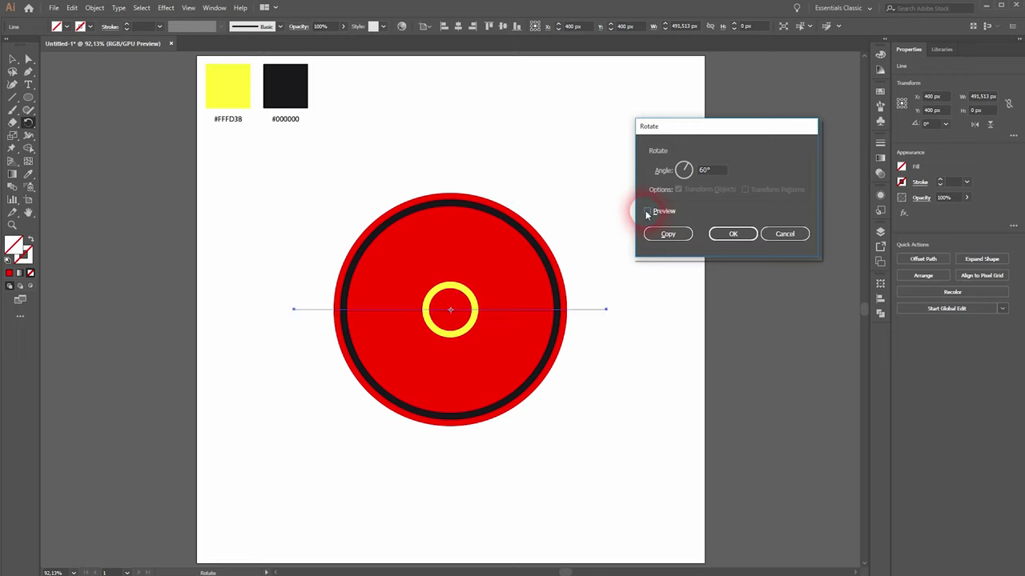
click(668, 234)
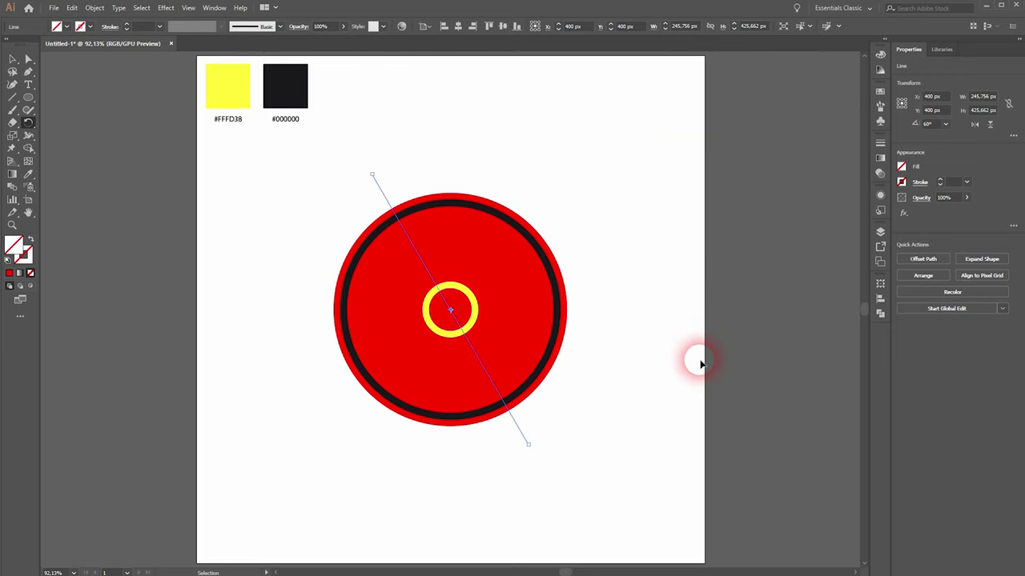
key(r)
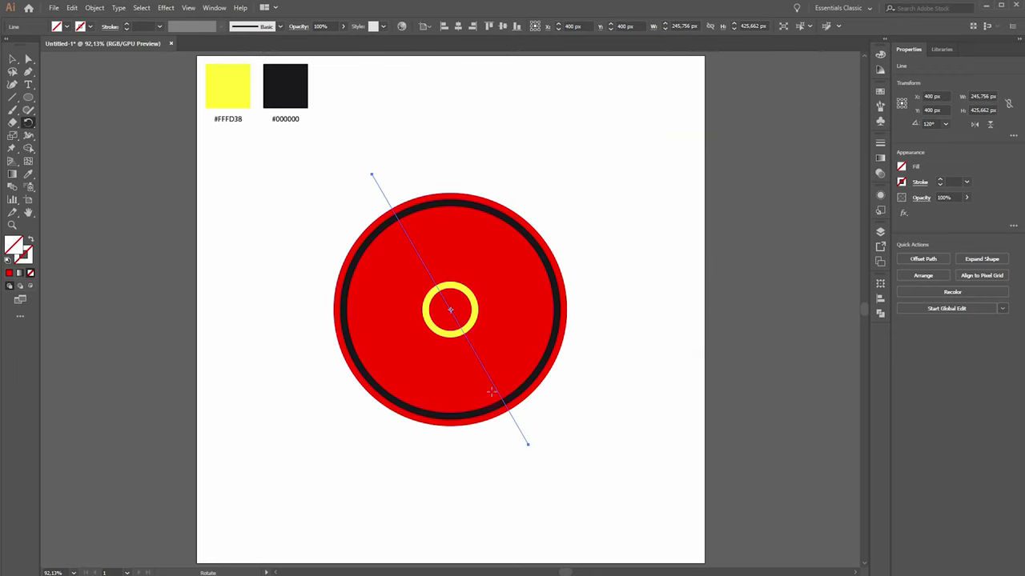
Select all circles and lines and merge the six wedges of the innermost disc into one shape with Shape Builder
click(11, 61)
drag(278, 467, 683, 186)
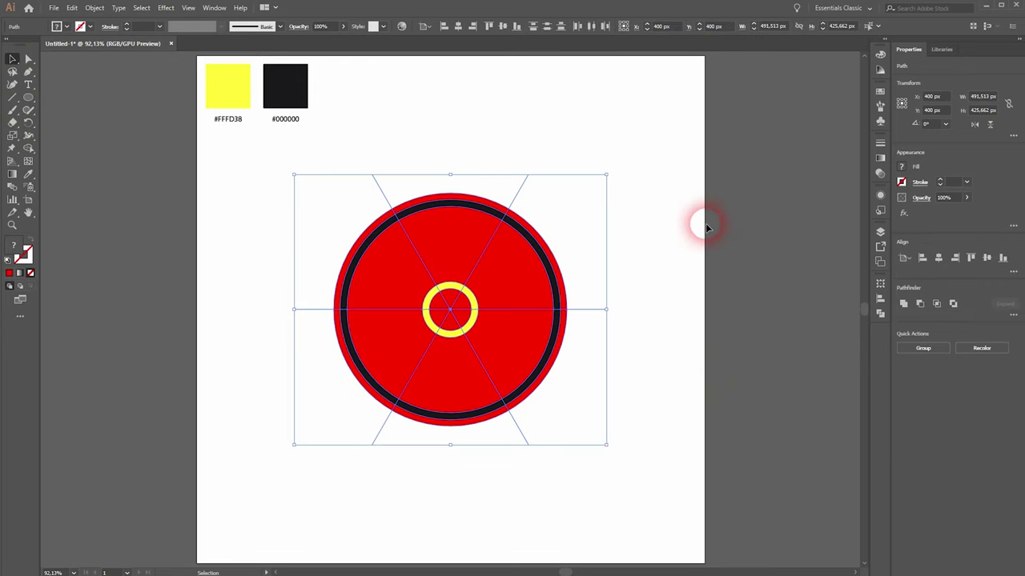
click(29, 149)
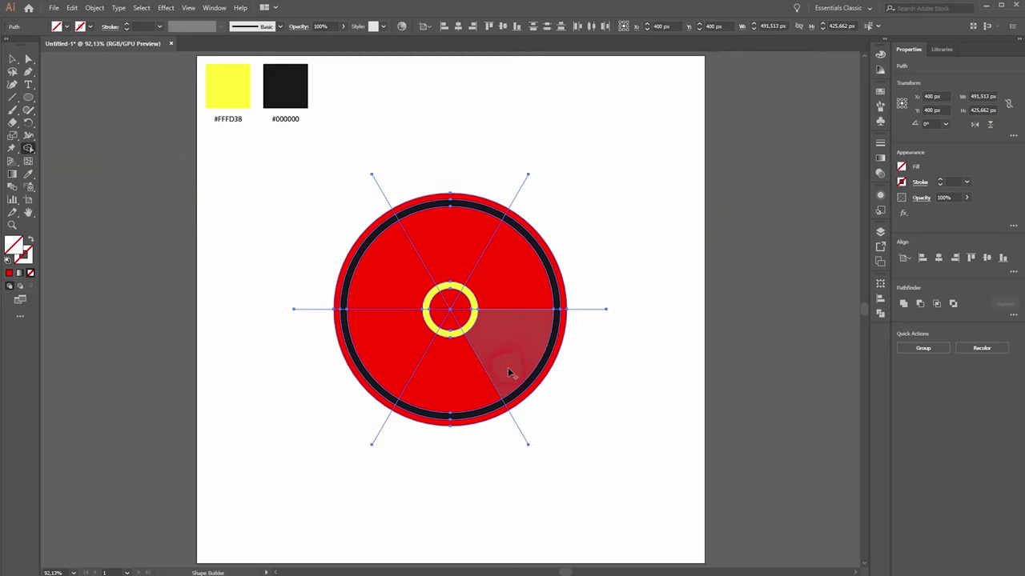
scroll(469, 320, up, 3)
scroll(451, 302, up, 2)
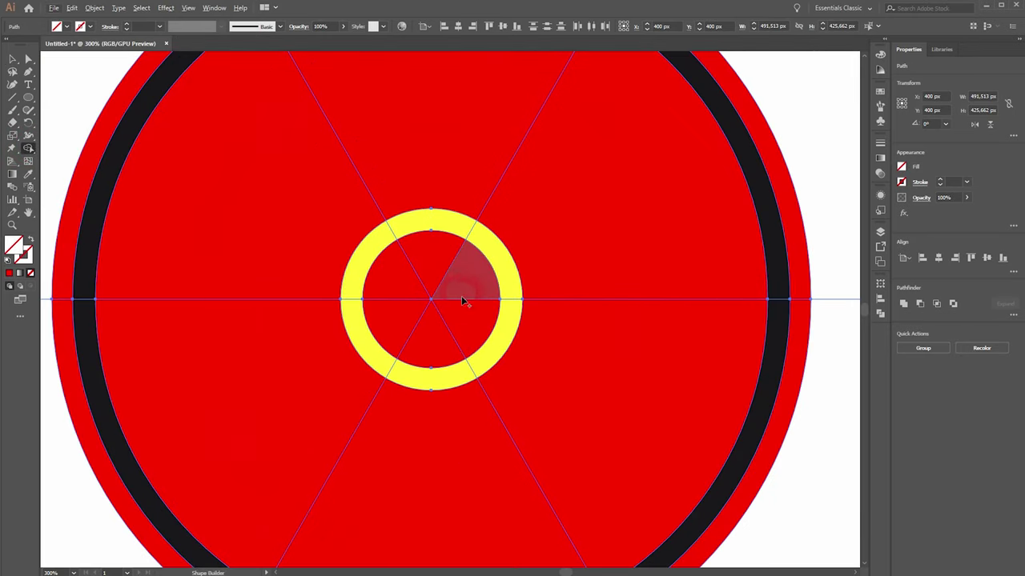
mouse_move(461, 300)
mouse_down()
mouse_move(423, 279)
mouse_move(404, 306)
mouse_move(463, 316)
mouse_up()
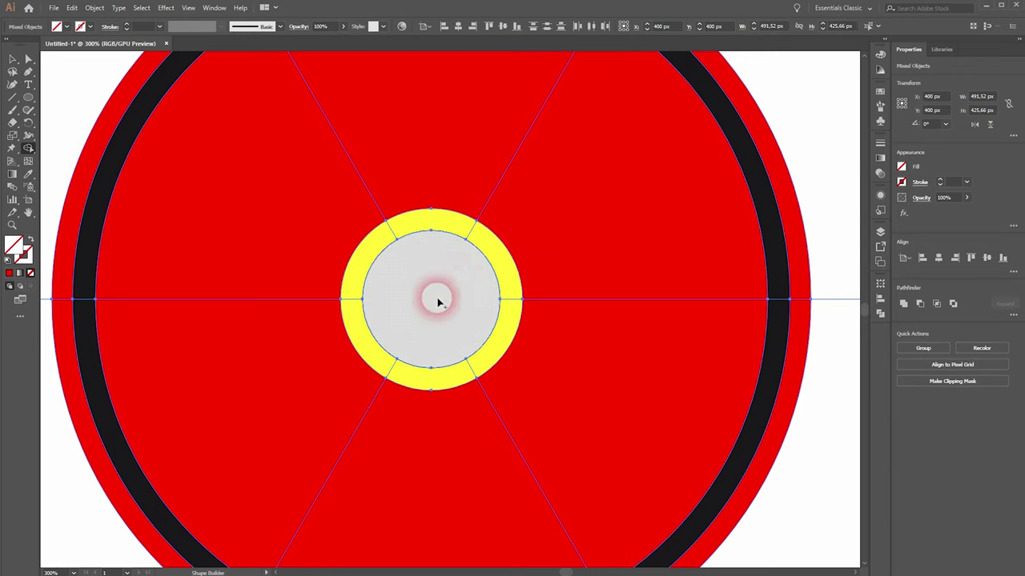
Merge the yellow ring, the three alternating sectors and the lower black ring segments into one shape with Shape Builder
mouse_move(400, 226)
mouse_down()
mouse_move(356, 300)
mouse_move(382, 361)
mouse_move(421, 378)
mouse_move(493, 357)
mouse_move(514, 325)
mouse_move(489, 237)
mouse_move(436, 225)
mouse_move(447, 156)
mouse_move(456, 163)
mouse_move(525, 324)
mouse_move(502, 335)
mouse_move(549, 369)
mouse_move(510, 381)
mouse_move(366, 351)
mouse_move(300, 382)
mouse_move(286, 428)
mouse_up()
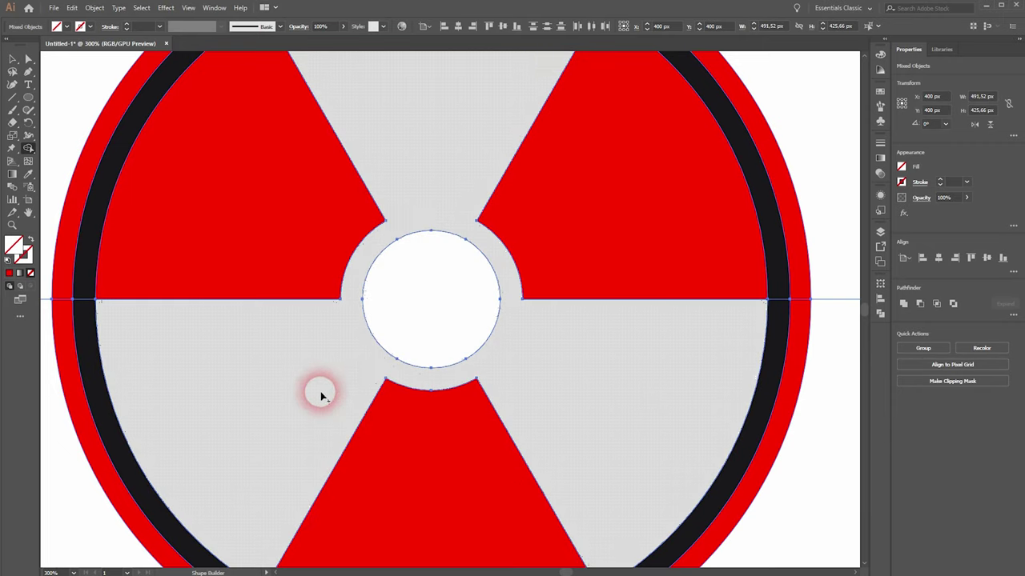
drag(263, 488, 245, 331)
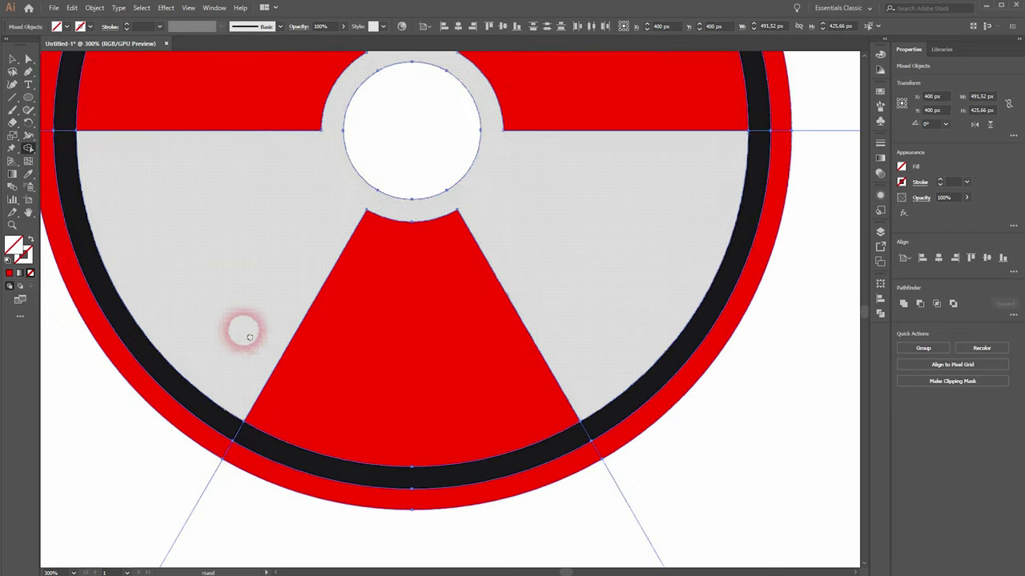
mouse_move(221, 370)
mouse_down()
mouse_move(208, 407)
mouse_move(251, 443)
mouse_up()
mouse_move(566, 441)
mouse_down()
mouse_move(587, 432)
mouse_move(600, 396)
mouse_up()
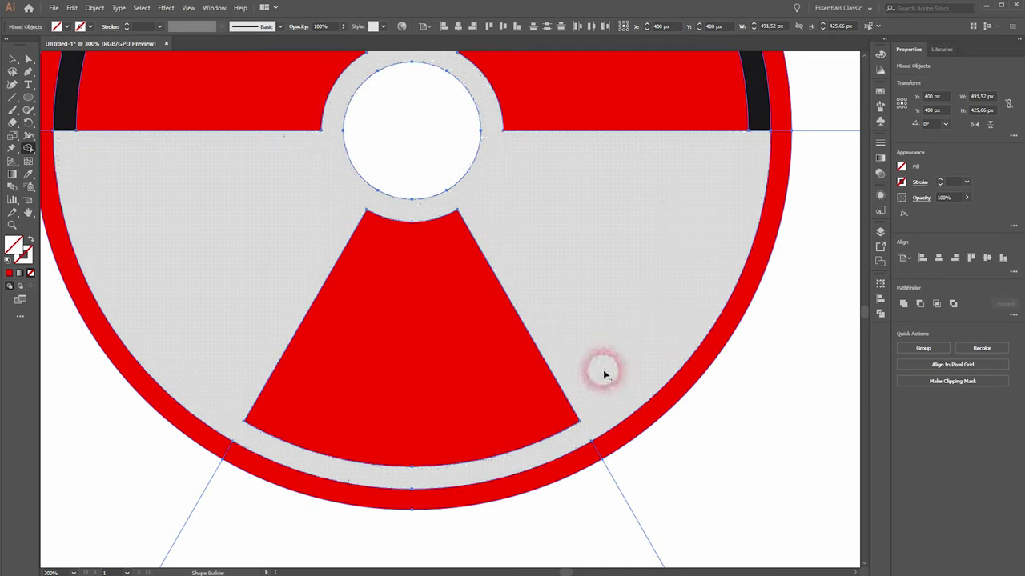
Merge the remaining side and upper black ring segments into the shape formed by the three alternating sectors
scroll(601, 368, up, 5)
mouse_move(694, 372)
mouse_down()
mouse_move(697, 331)
mouse_move(515, 111)
mouse_move(521, 62)
mouse_move(523, 80)
mouse_move(491, 117)
mouse_move(499, 249)
mouse_move(515, 226)
mouse_move(453, 258)
mouse_up()
drag(221, 345, 496, 225)
drag(441, 104, 455, 142)
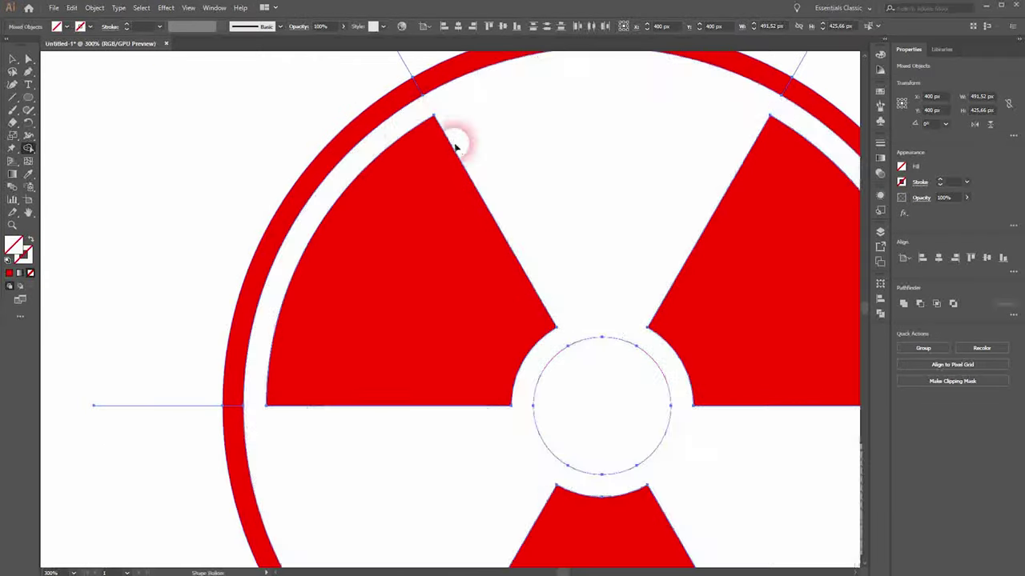
Merge the upper and adjoining side segments of the outer ring and remove the two line ends above it with Shape Builder
drag(581, 234, 551, 377)
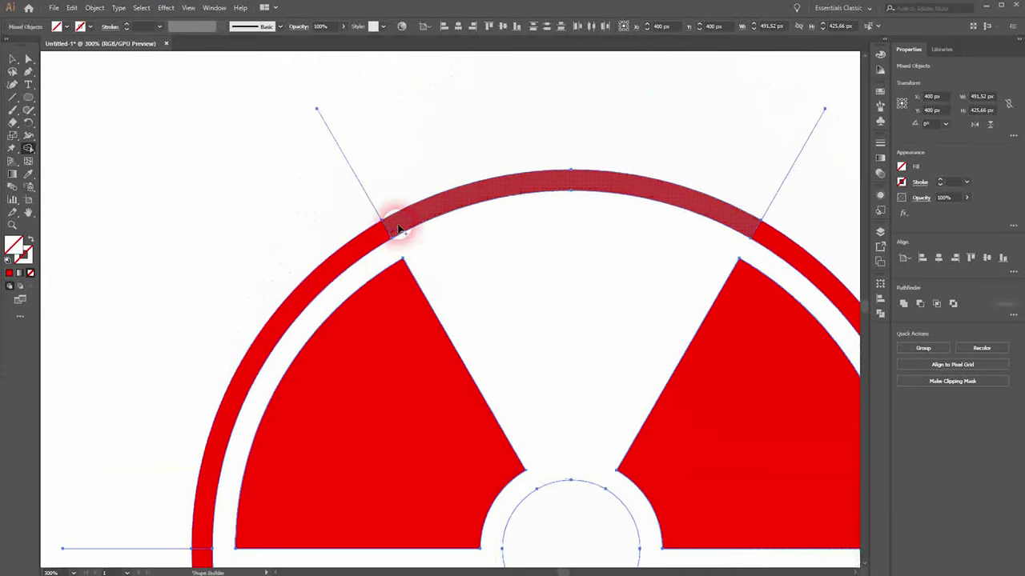
click(398, 224)
alt+drag(777, 155, 830, 229)
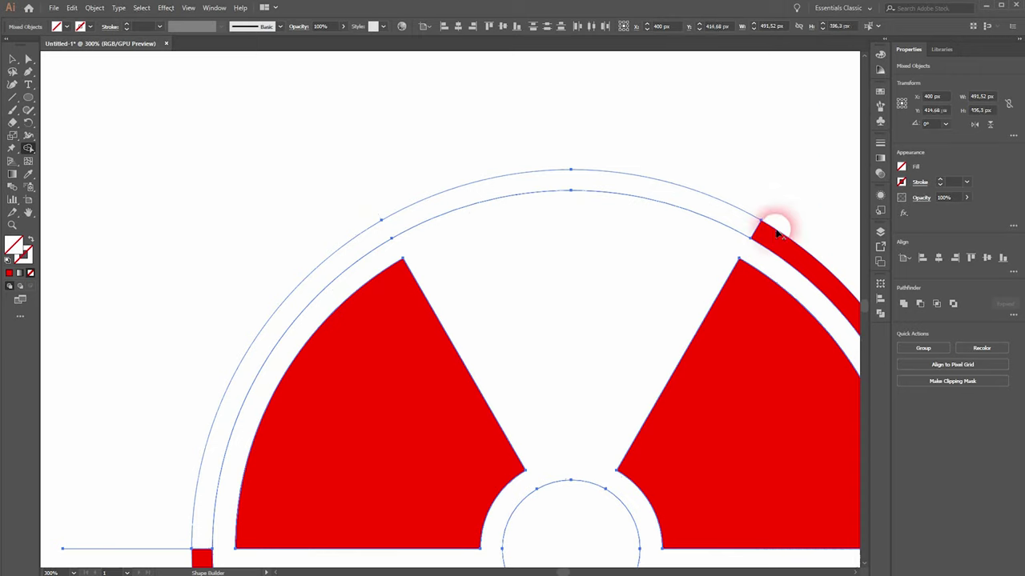
drag(750, 227, 791, 260)
Remove the line ends outside the ring's right and lower-right edges and merge the adjoining outer ring segments with Shape Builder
drag(808, 372, 323, 191)
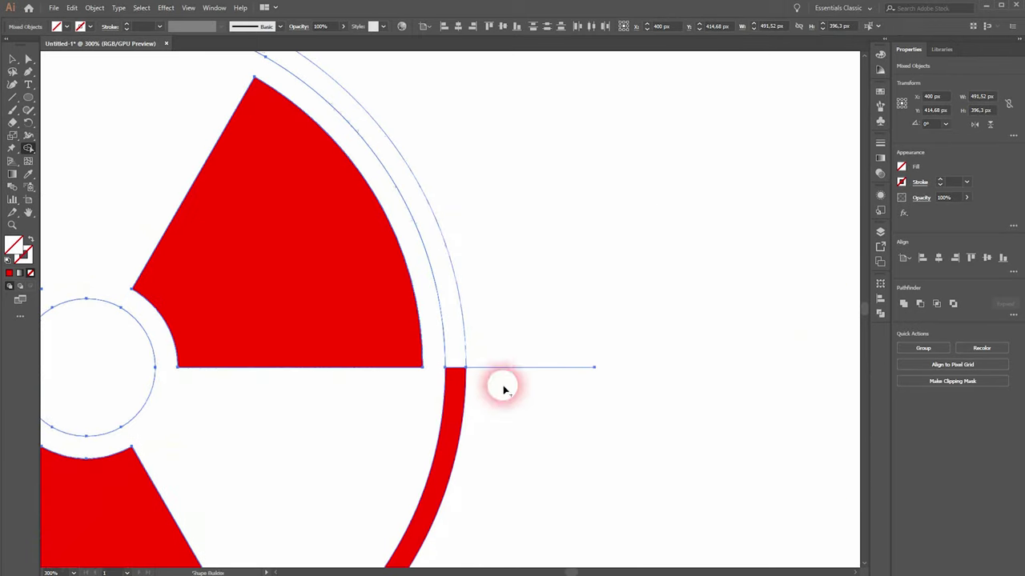
alt+drag(545, 328, 539, 425)
mouse_move(454, 364)
mouse_down()
mouse_move(423, 473)
mouse_move(663, 75)
mouse_up()
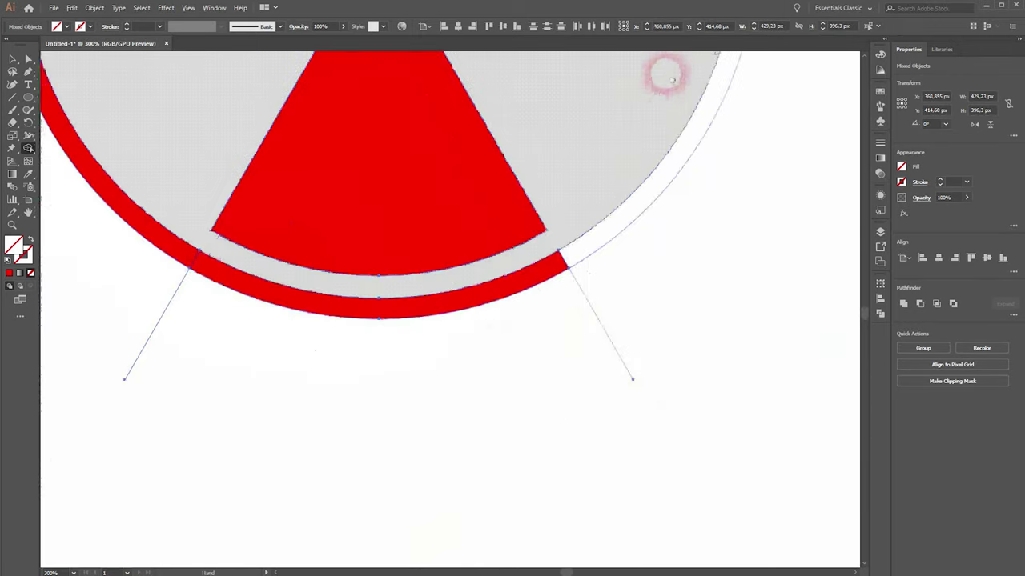
drag(585, 242, 539, 286)
key(ctrl+z)
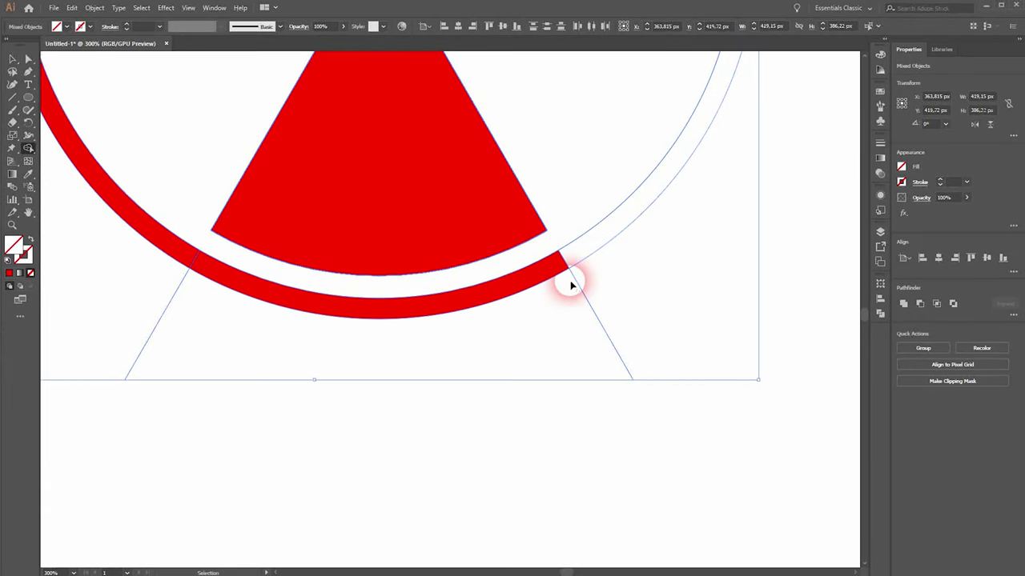
alt+drag(625, 294, 547, 354)
drag(577, 262, 517, 289)
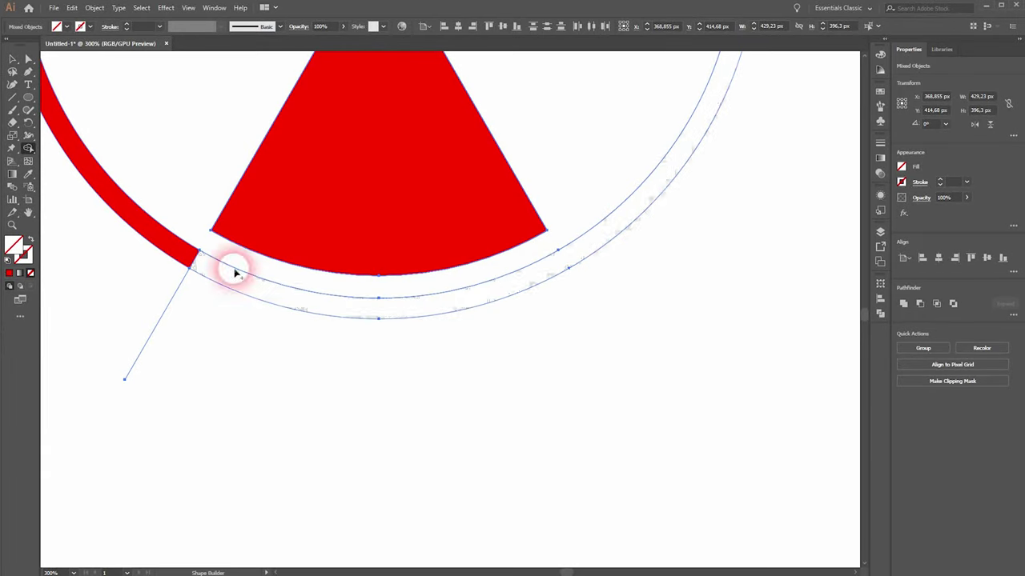
Merge the outer ring's remaining lower-left segment and remove the line ends outside its lower-left and left edges with Shape Builder
mouse_move(234, 272)
mouse_down()
mouse_move(172, 257)
mouse_move(258, 364)
mouse_up()
drag(88, 274, 365, 481)
alt+drag(230, 104, 75, 430)
key(ctrl+0)
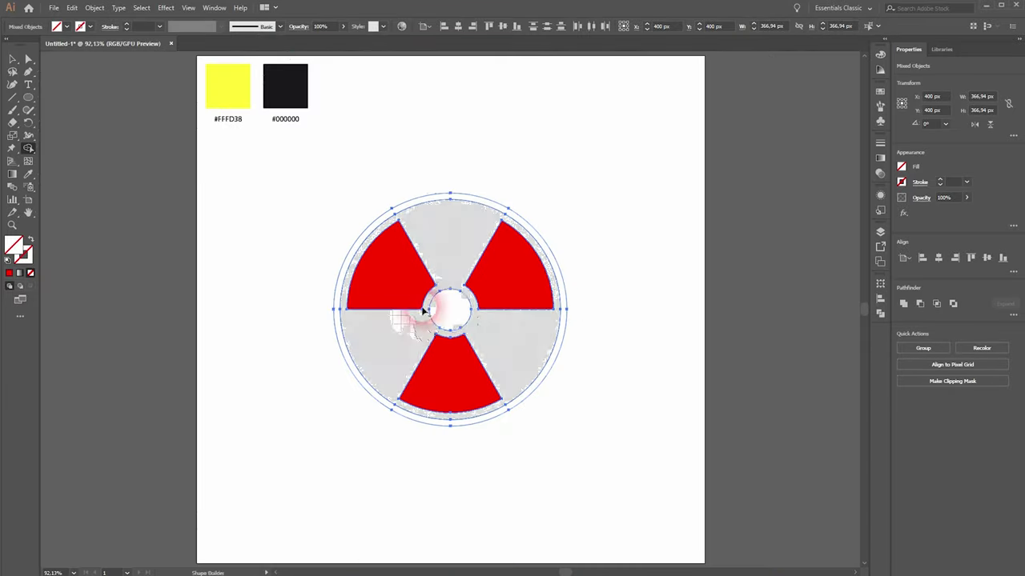
Select all shapes of the symbol and fill them with the black #000000 swatch's color using the Eyedropper
click(12, 60)
click(291, 469)
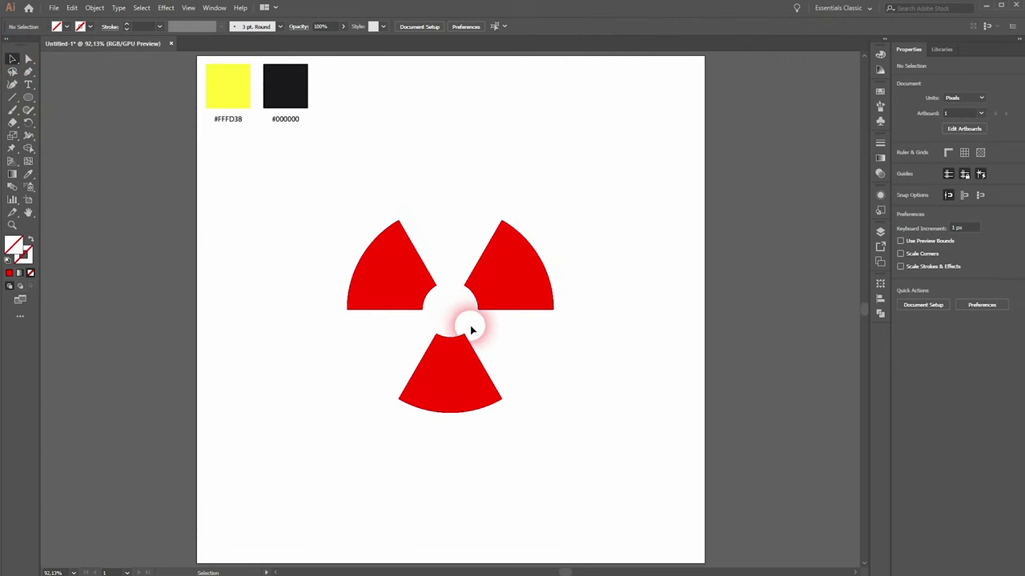
drag(280, 440, 641, 187)
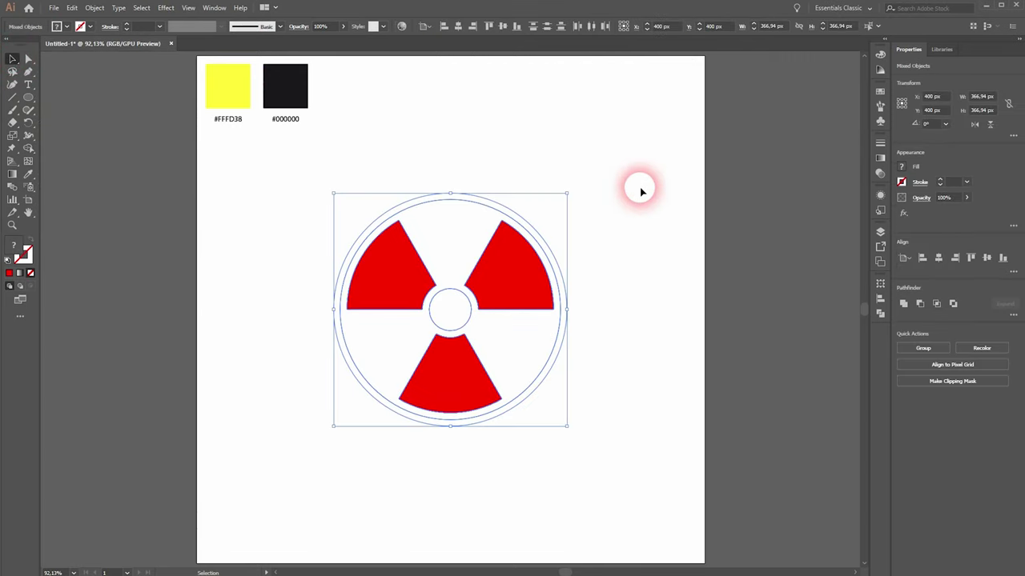
key(i)
click(301, 102)
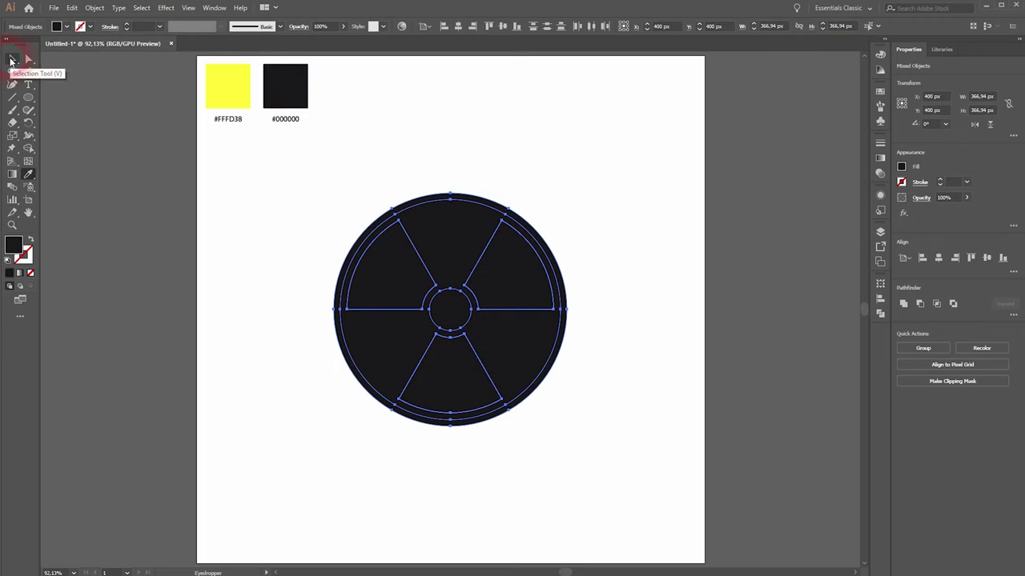
Select only the merged background shape between the sectors and fill it with the yellow #FFFD38 swatch's color using the Eyedropper
click(12, 60)
click(241, 382)
click(235, 268)
click(455, 259)
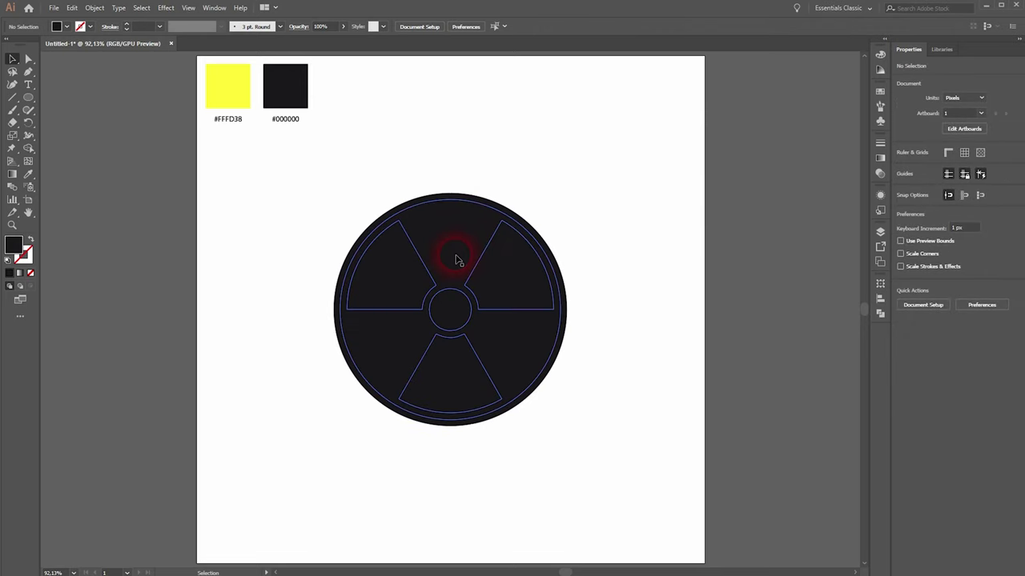
key(i)
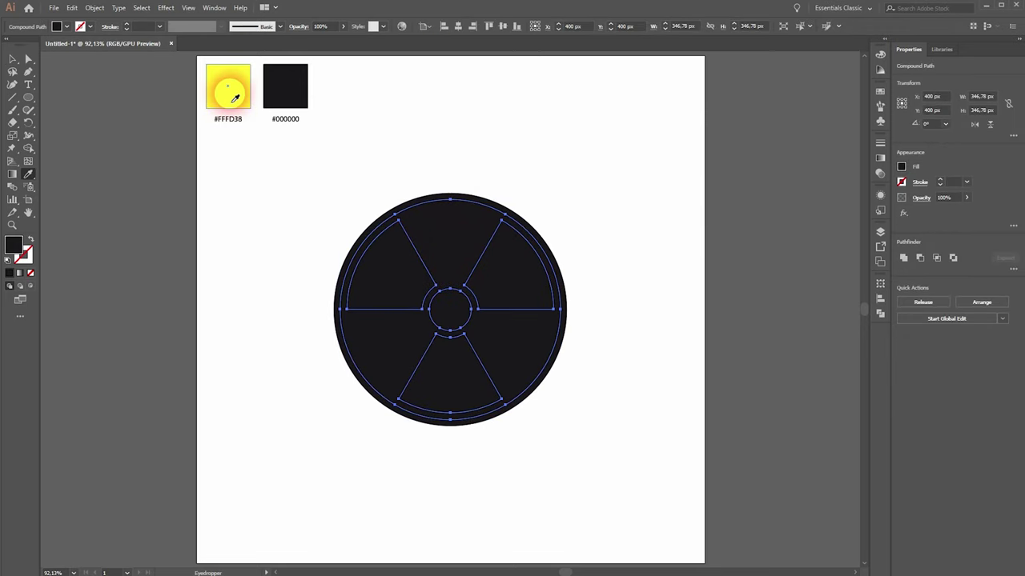
click(232, 100)
click(11, 60)
click(273, 407)
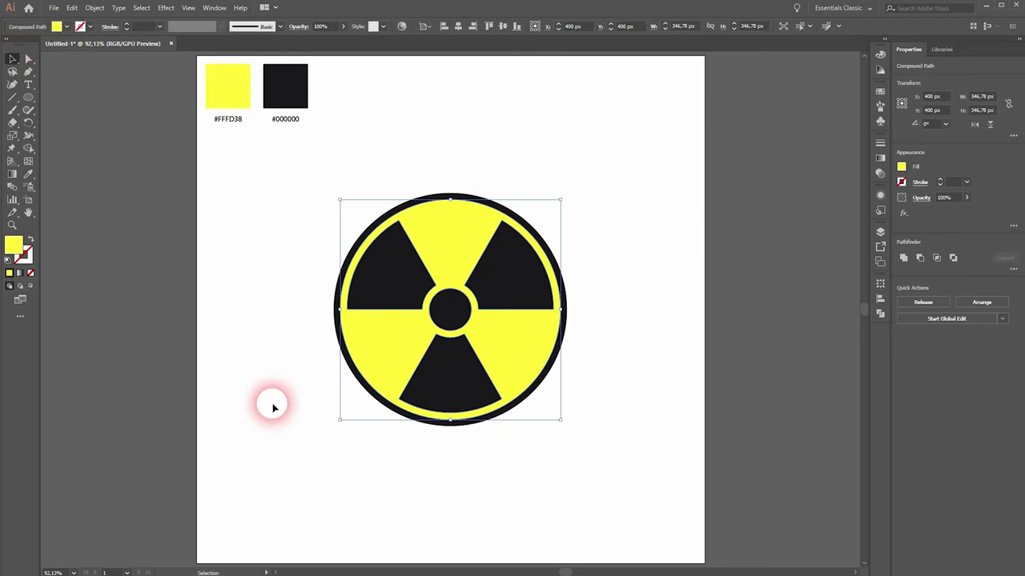